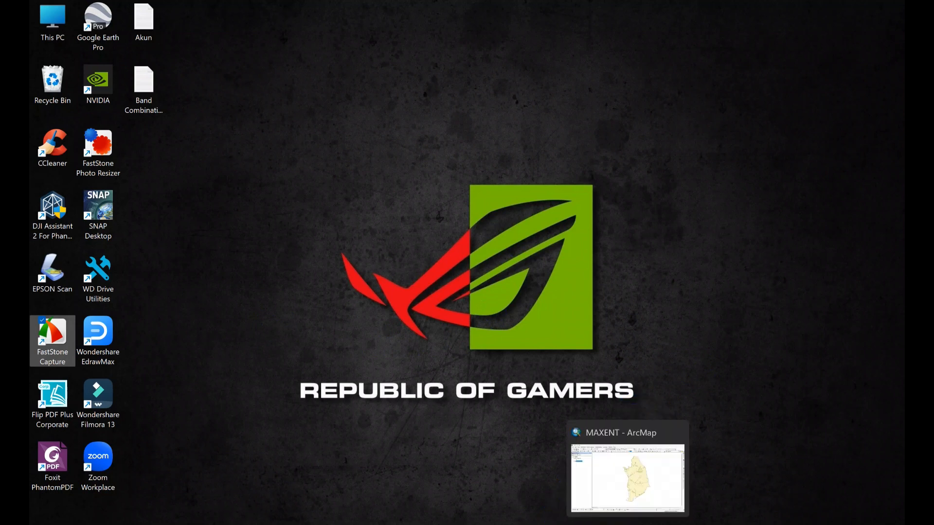
Step: Switch to the MAXENT map in ArcMap and turn on the Pongoutm point layer
click(628, 524)
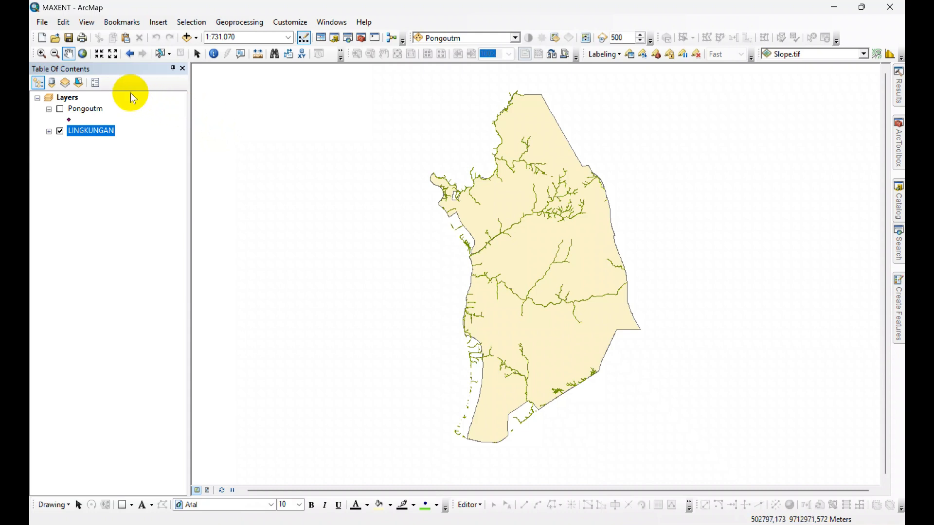
click(61, 110)
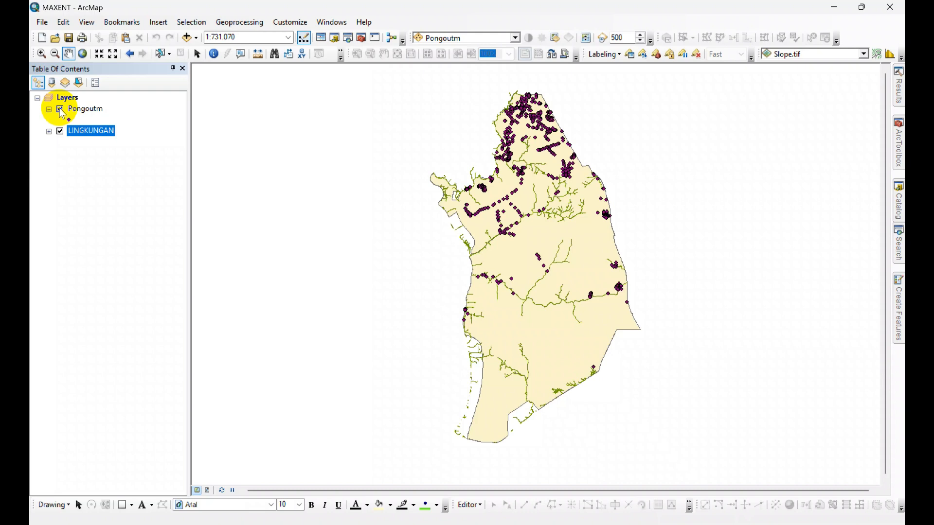
Step: Review the projected coordinate system in the Pongoutm layer's data source properties
right_click(73, 109)
click(125, 365)
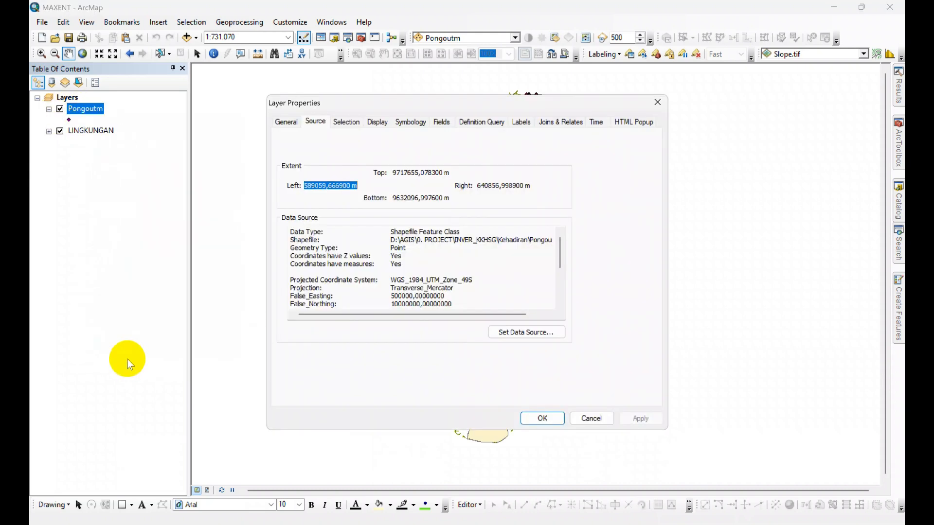
scroll(376, 264, down, 3)
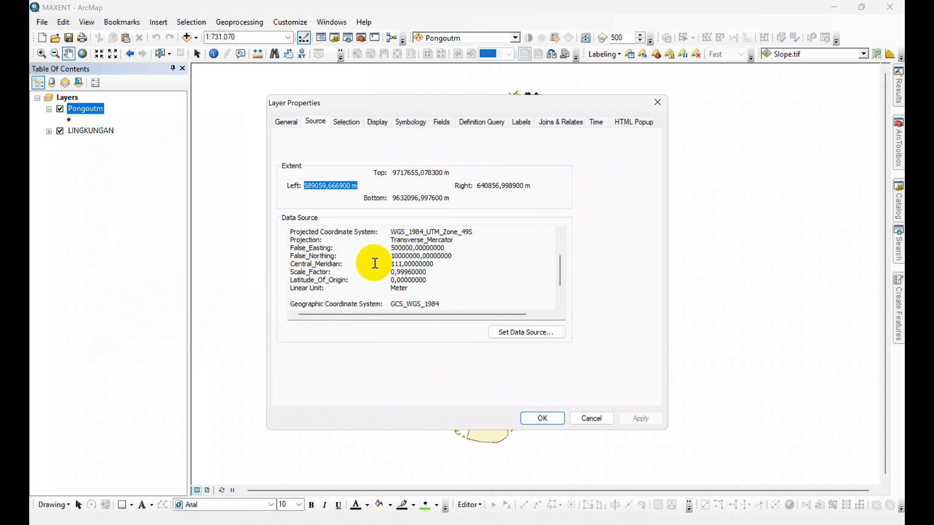
scroll(376, 263, down, 1)
scroll(390, 258, up, 2)
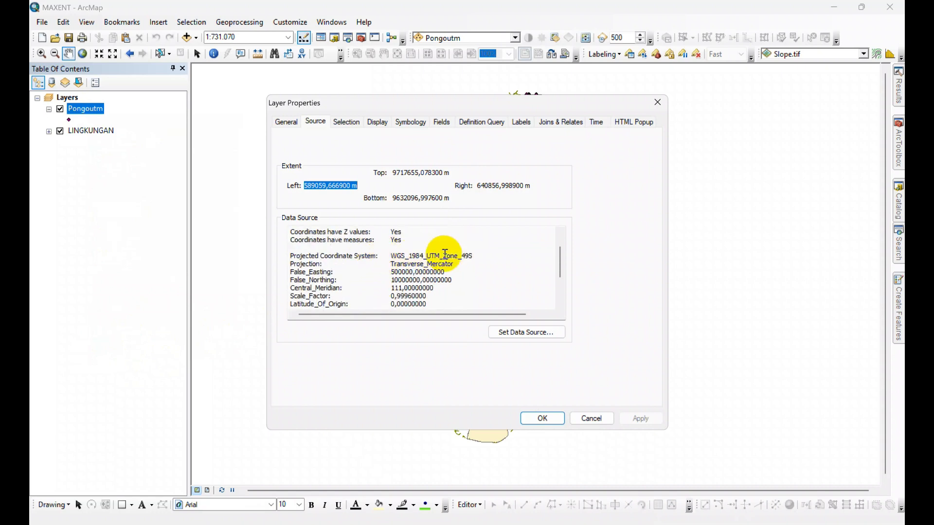
click(591, 418)
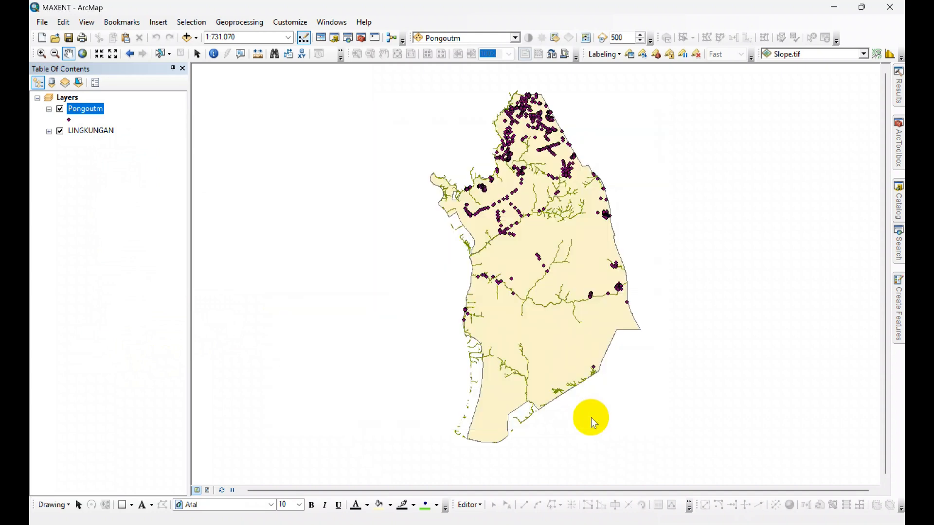
Step: Load the Pongoutm layer into the Define Projection tool to check its existing projection, without running the tool
click(901, 149)
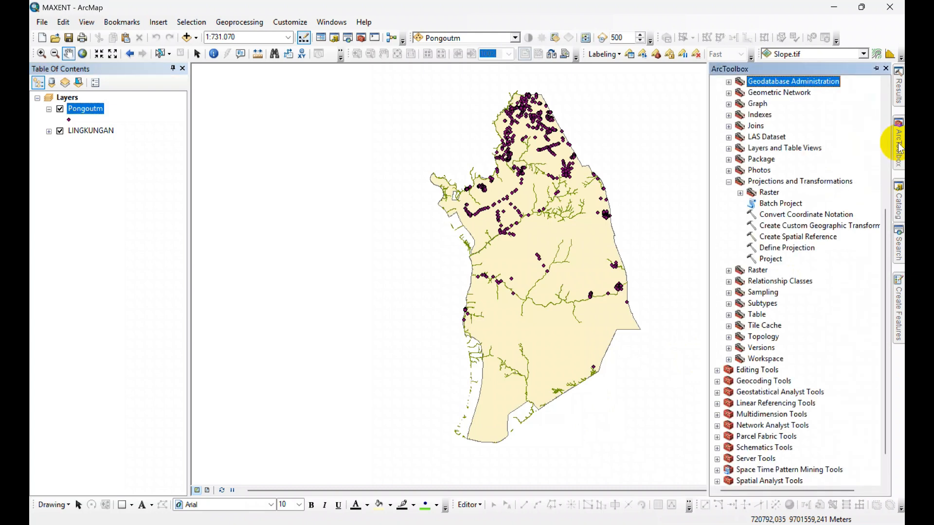
double_click(792, 249)
drag(93, 109, 327, 113)
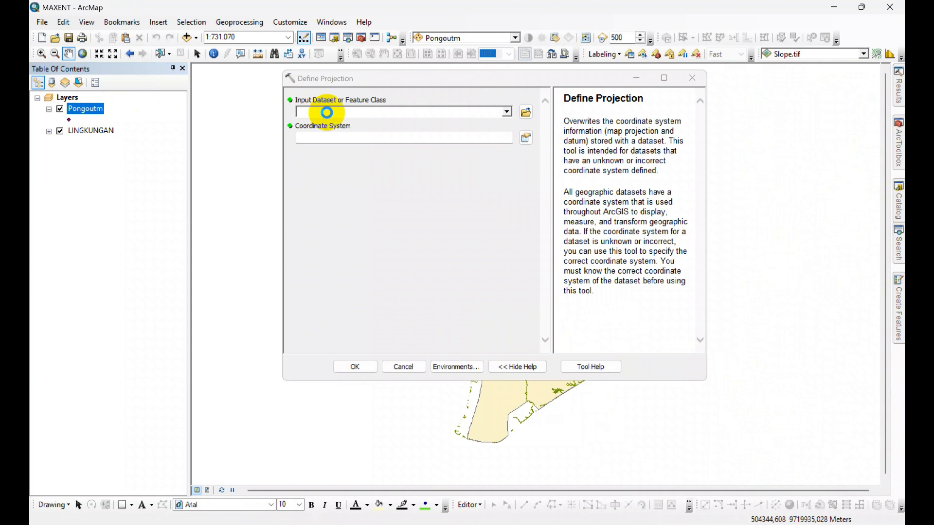
drag(327, 112, 325, 112)
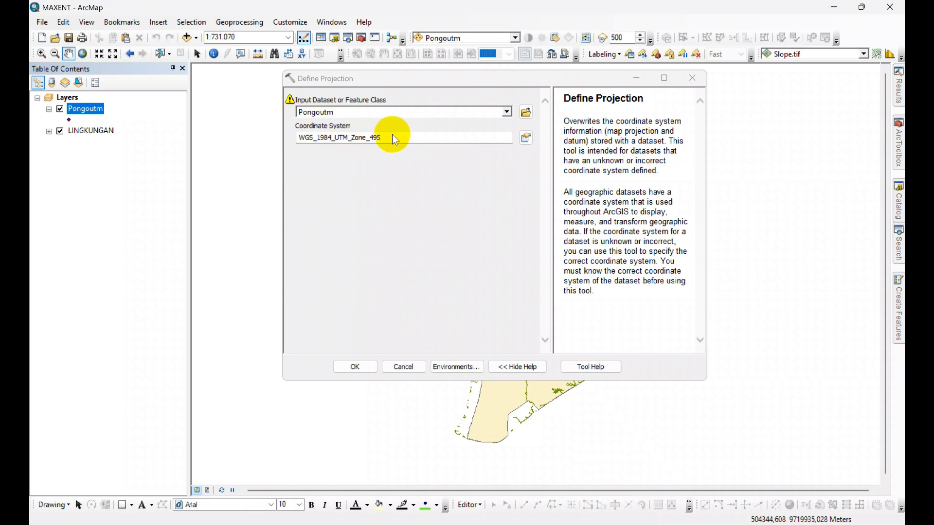
mouse_move(291, 102)
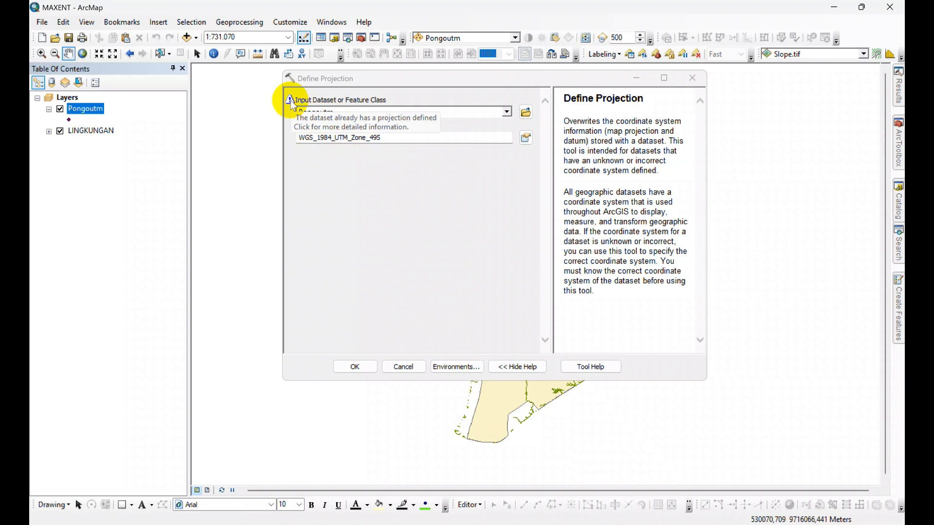
click(405, 366)
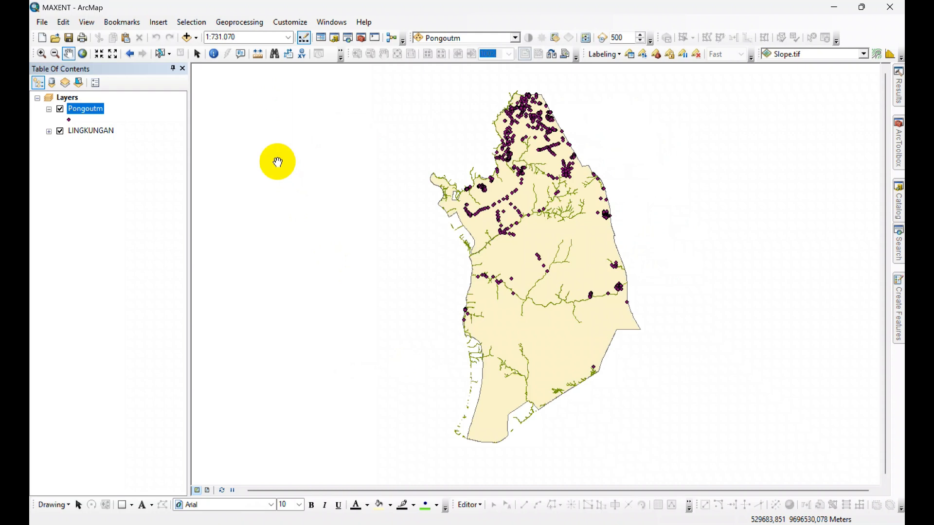
Step: Examine the attribute table of the Pongoutm layer and close it again
right_click(93, 114)
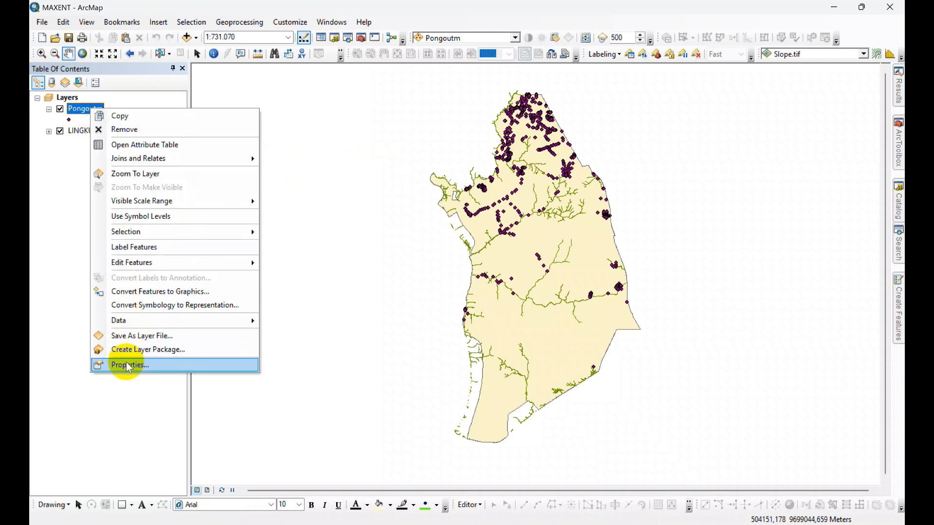
click(149, 144)
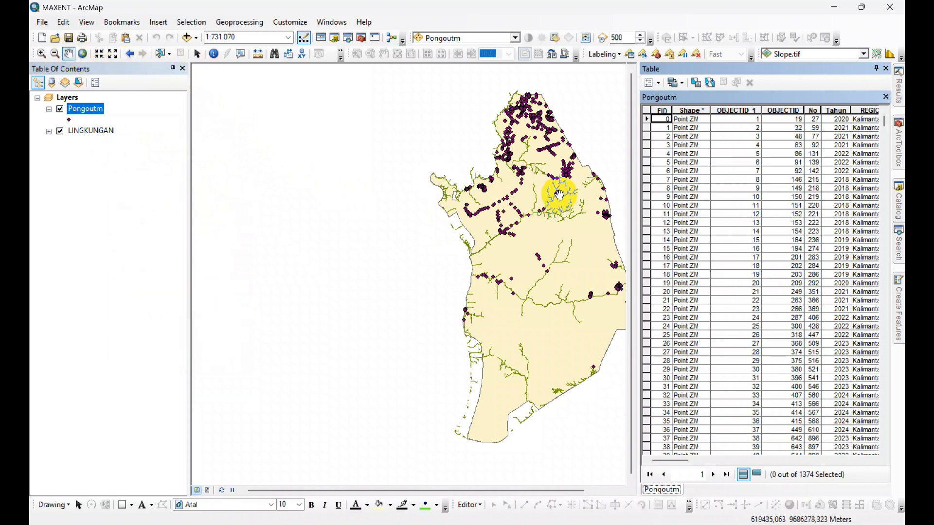
drag(560, 195, 475, 209)
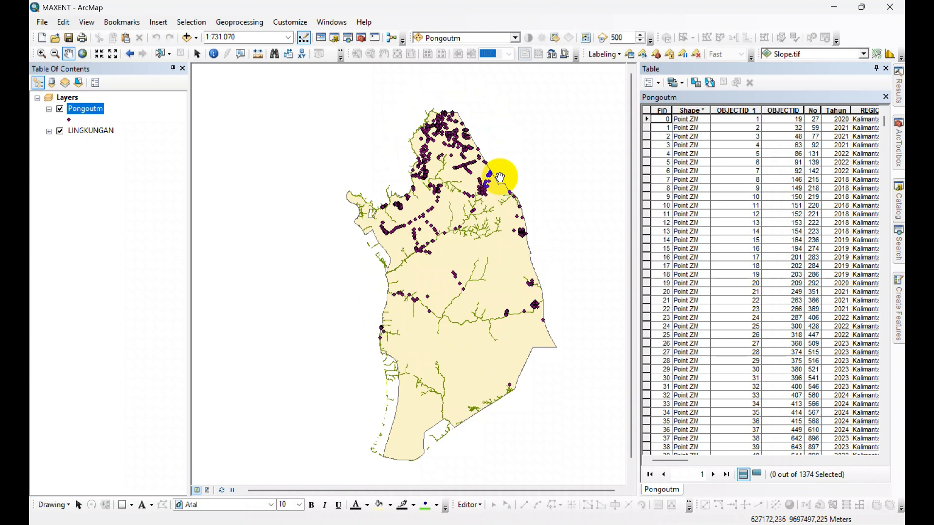
click(886, 68)
drag(474, 187, 530, 171)
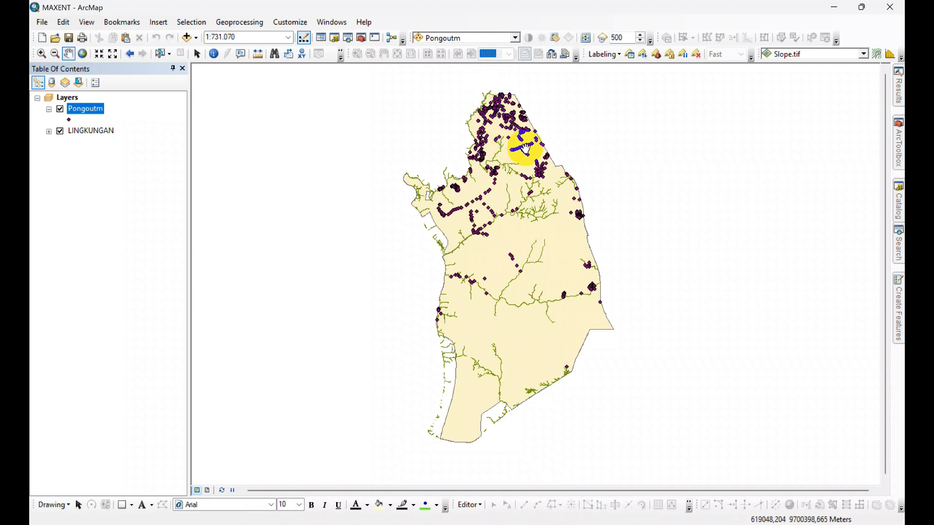
Step: Open the Spatial Autocorrelation (Morans I) tool from the Analyzing Patterns toolset of the Spatial Statistics Tools
click(899, 155)
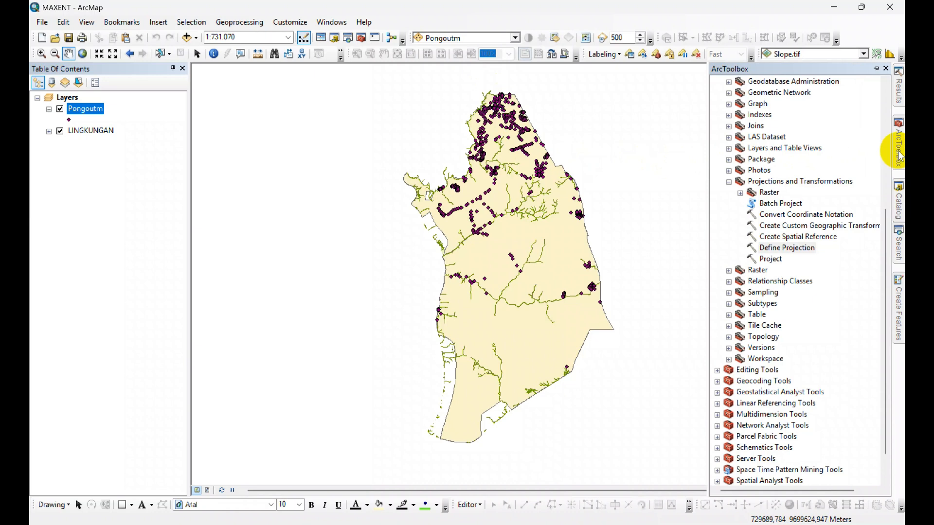
scroll(776, 233, down, 1)
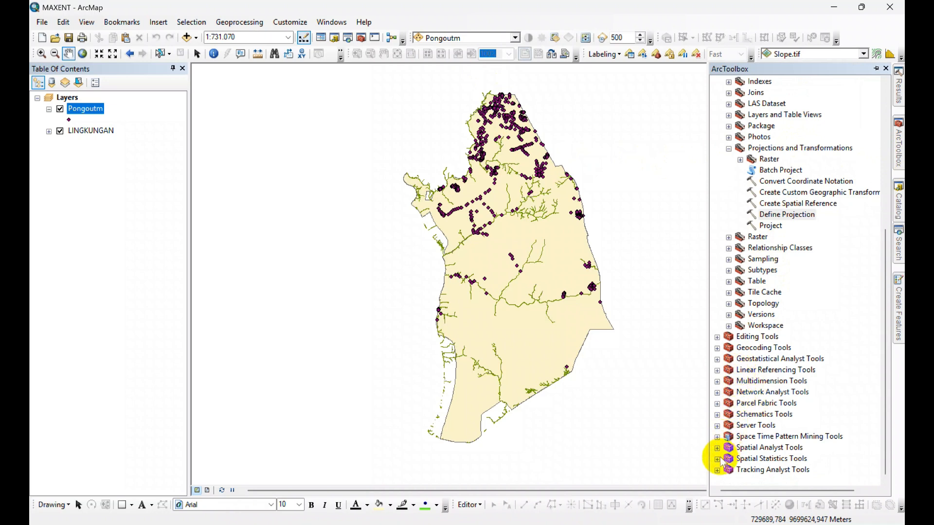
click(747, 460)
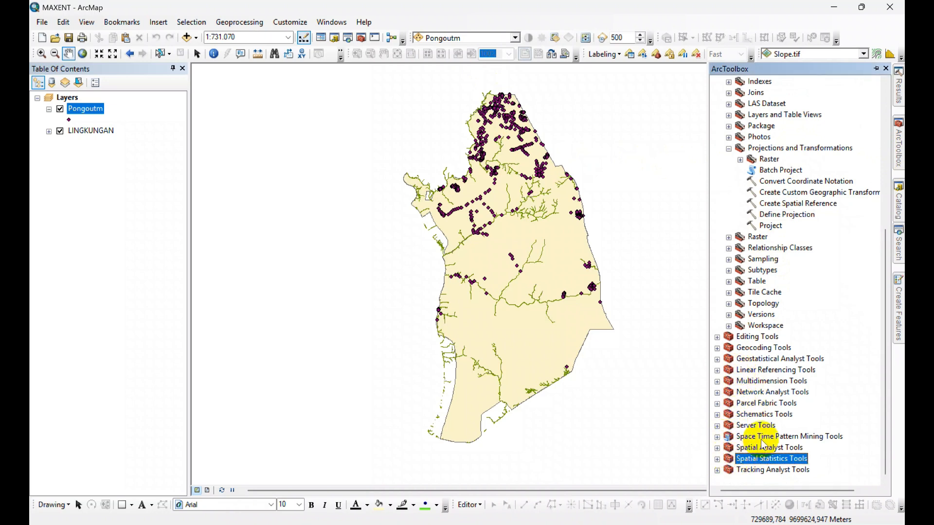
click(717, 459)
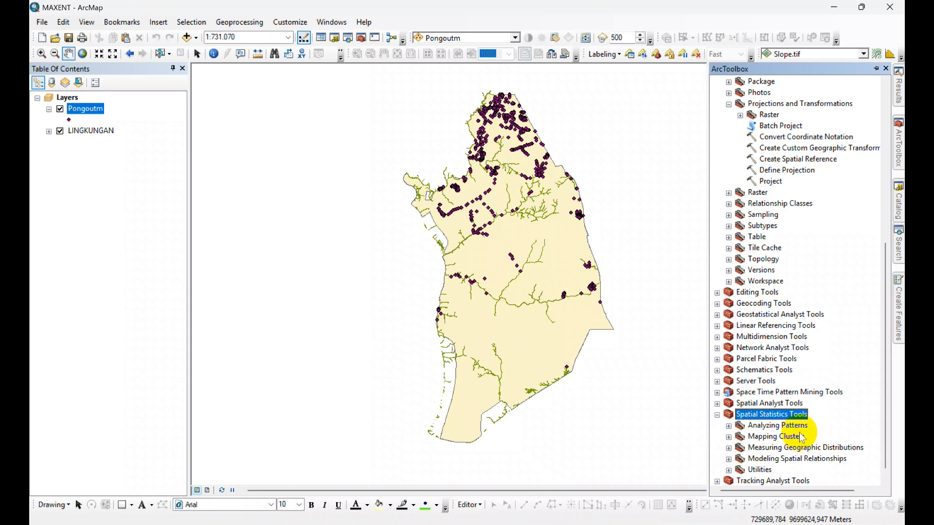
click(784, 426)
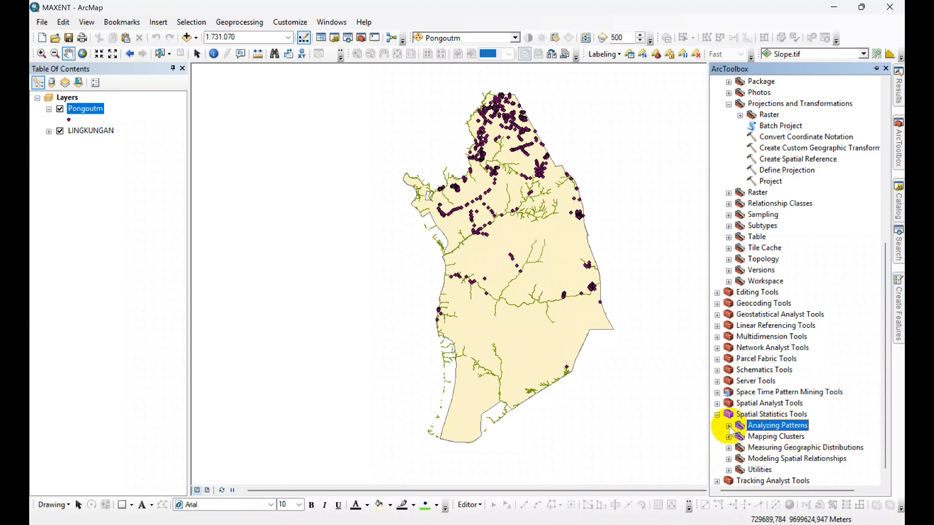
click(729, 427)
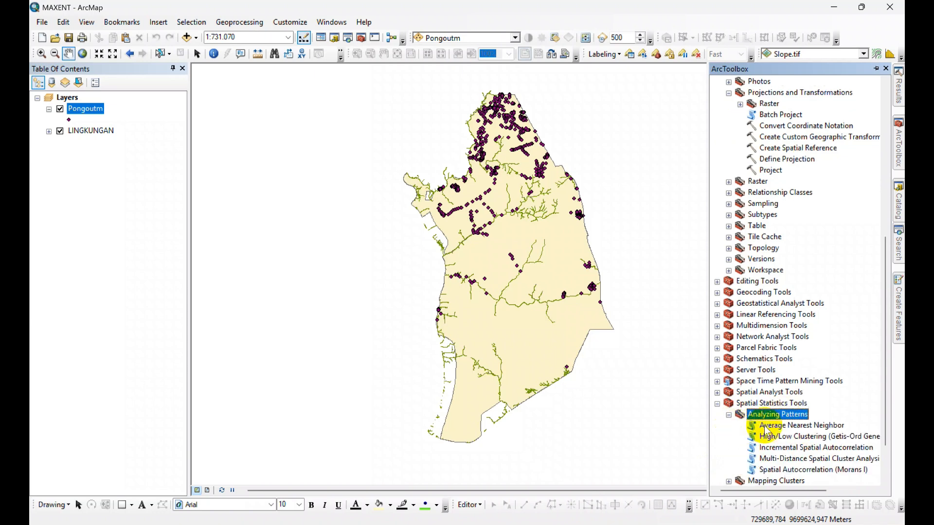
scroll(803, 467, down, 1)
click(796, 438)
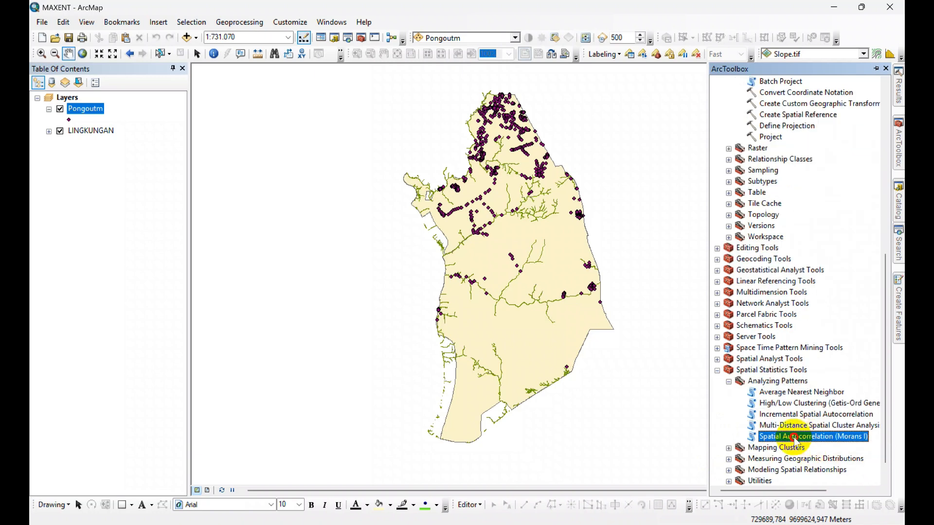
double_click(855, 440)
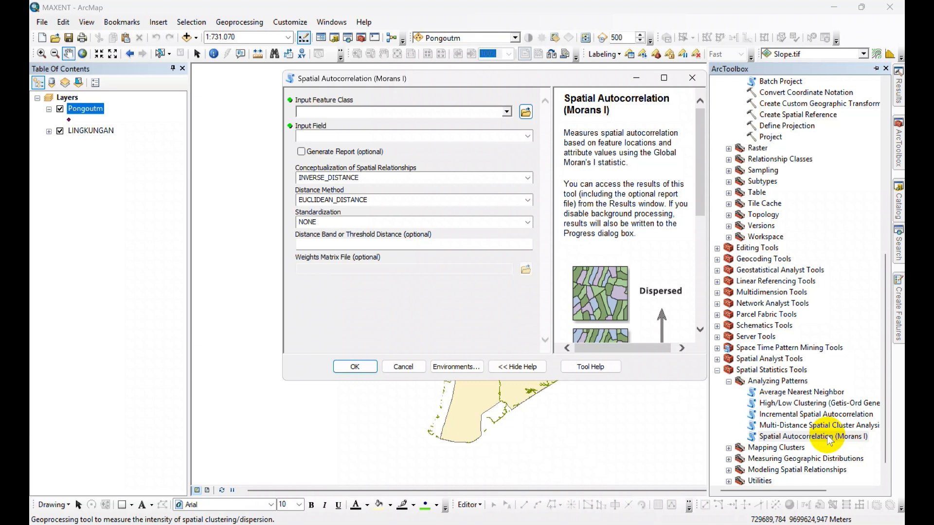
click(448, 456)
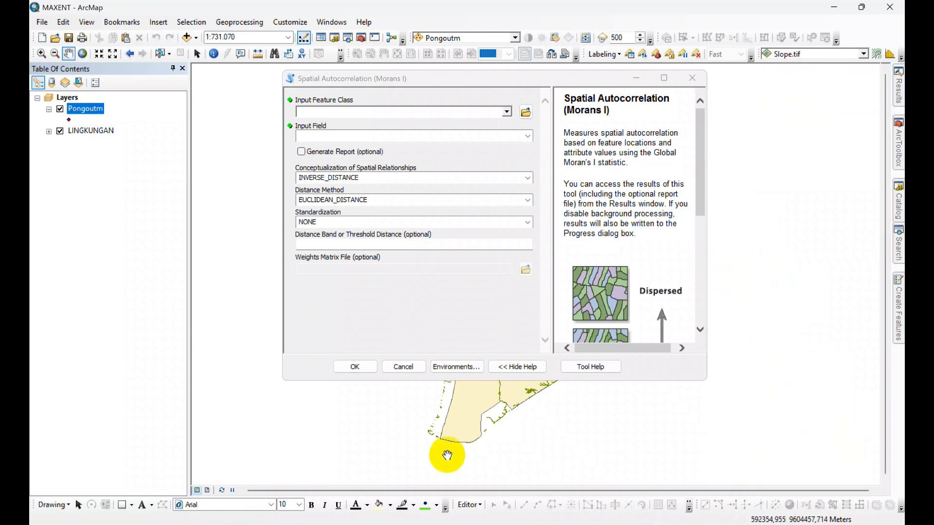
Step: Run Spatial Autocorrelation on Pongoutm with input field X and report generation enabled, using INVERSE_DISTANCE and EUCLIDEAN_DISTANCE
click(510, 113)
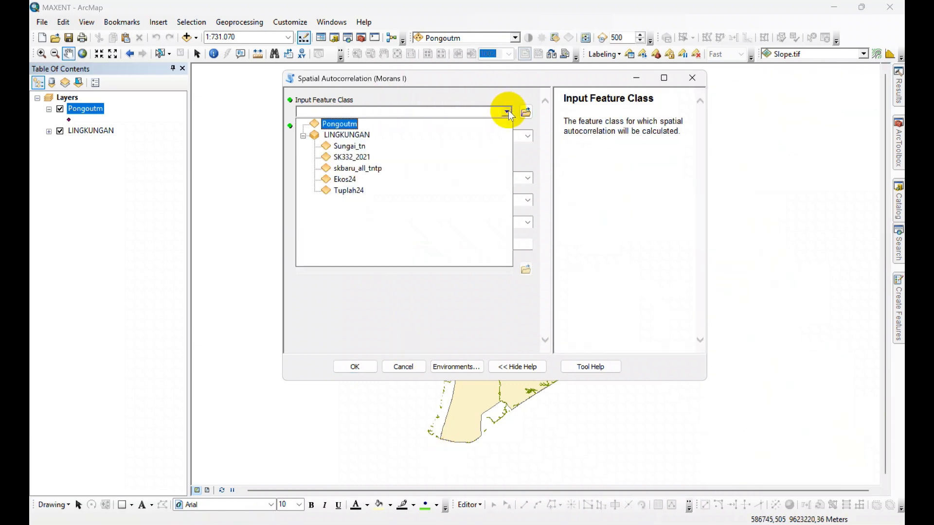
click(352, 124)
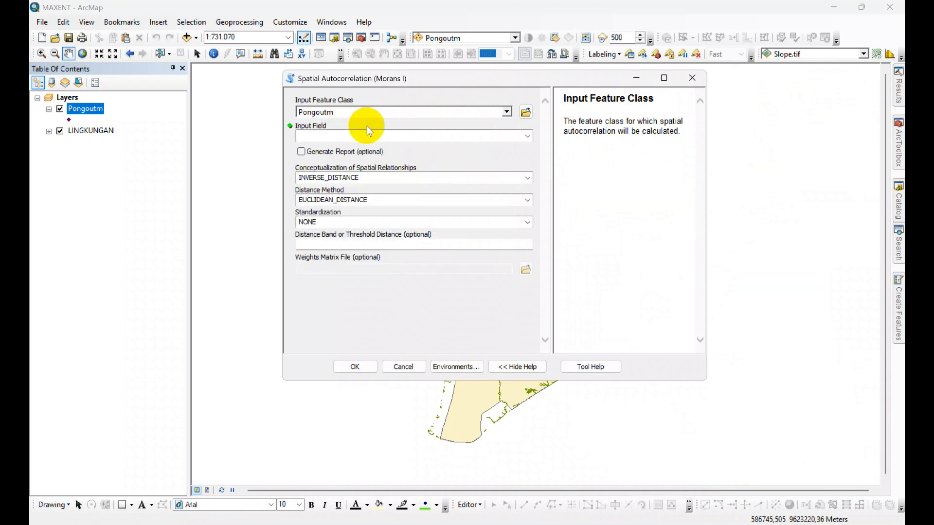
click(528, 136)
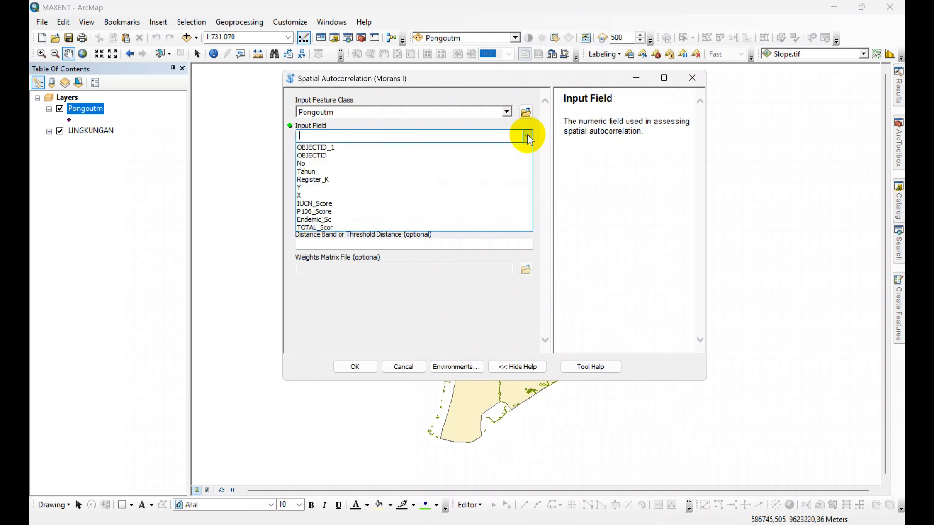
click(323, 195)
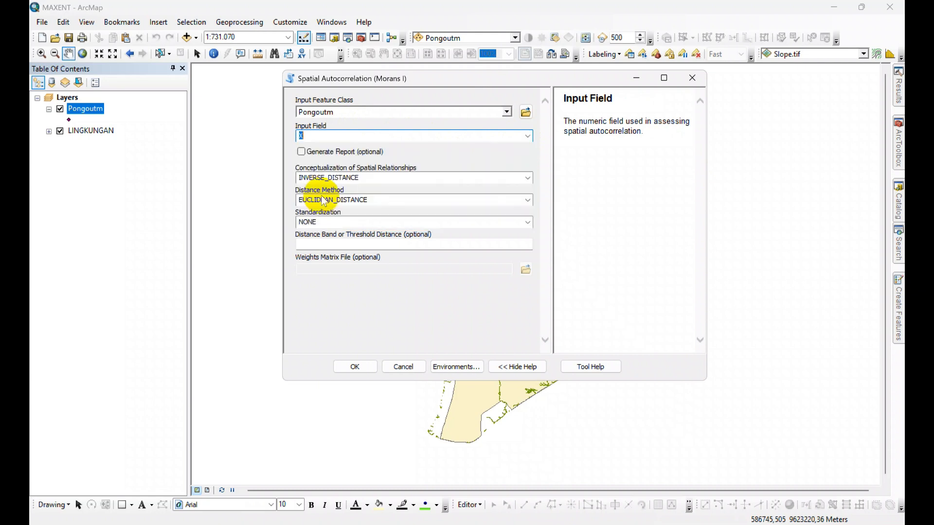
click(302, 152)
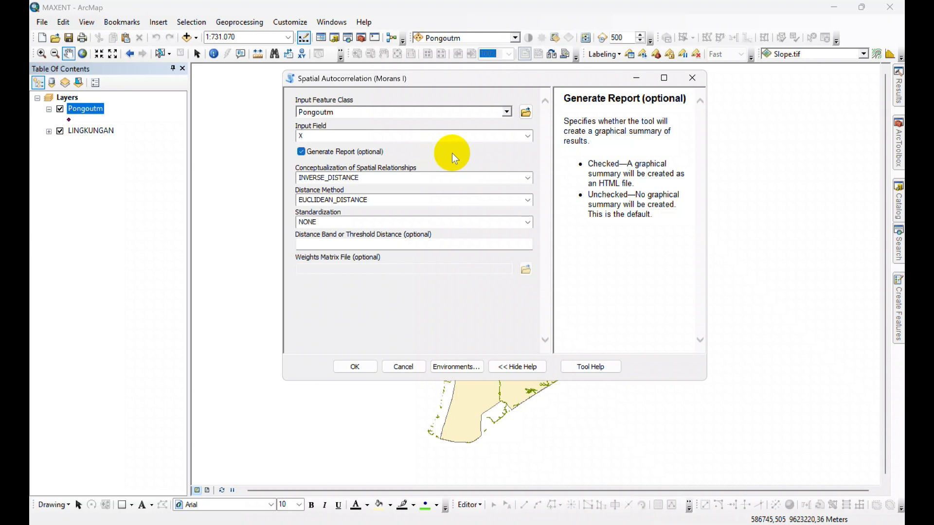
click(363, 369)
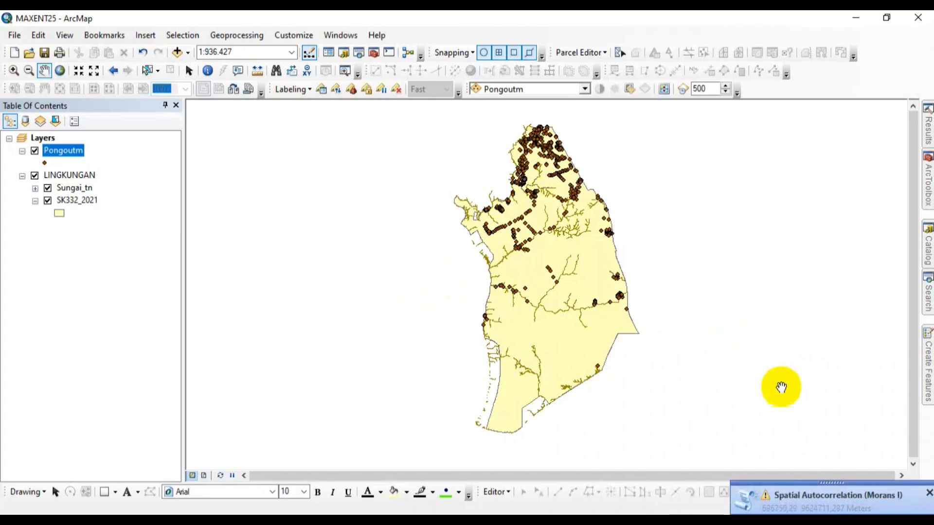
Step: Open the HTML report file from the Spatial Autocorrelation results
click(800, 496)
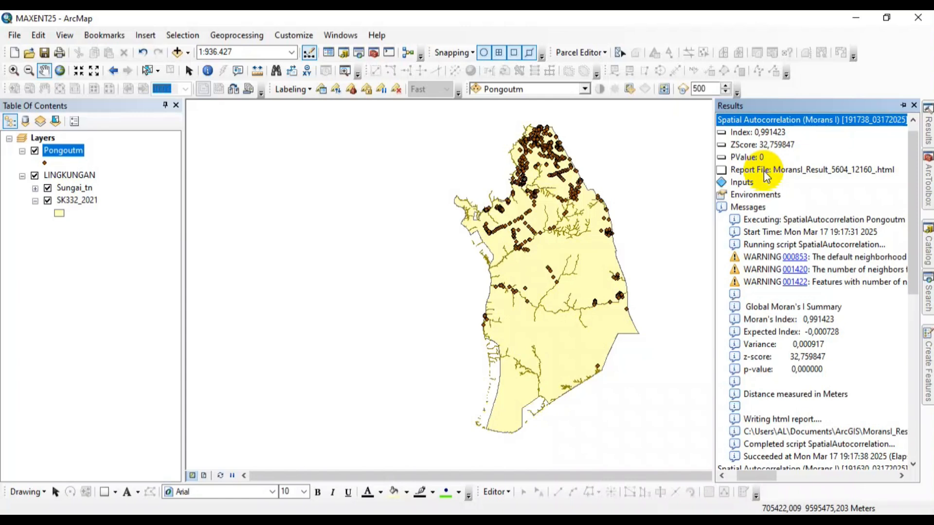
click(767, 173)
double_click(767, 176)
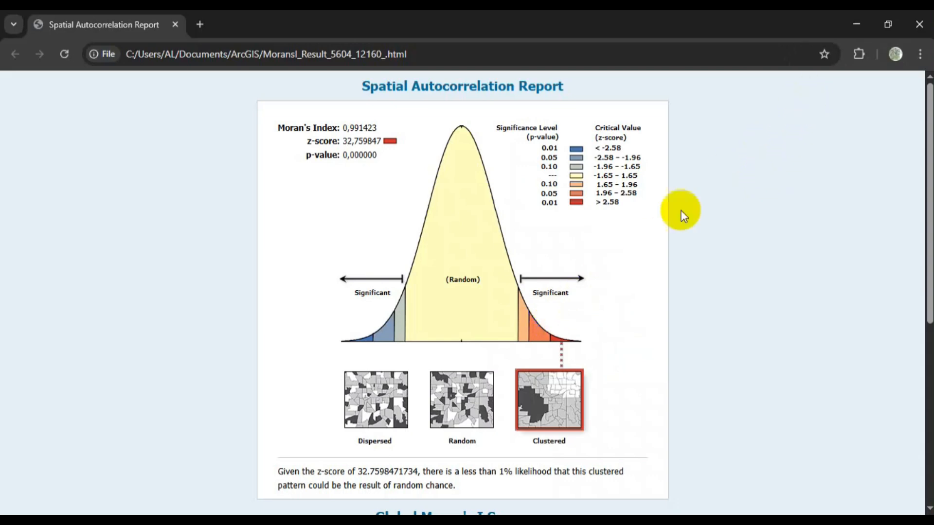
Step: Return to the analysis results in ArcMap to inspect the report file entry, and bring the browser report back into view
click(859, 24)
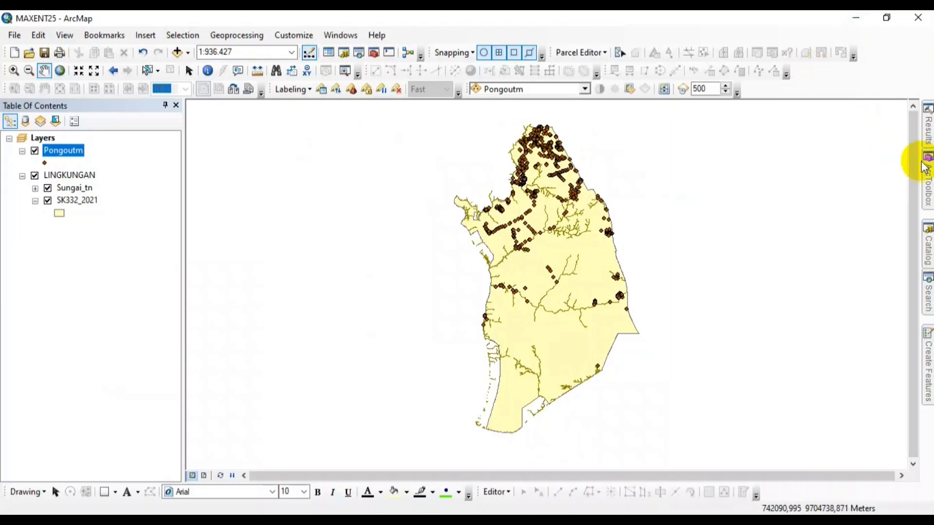
mouse_move(930, 138)
right_click(791, 170)
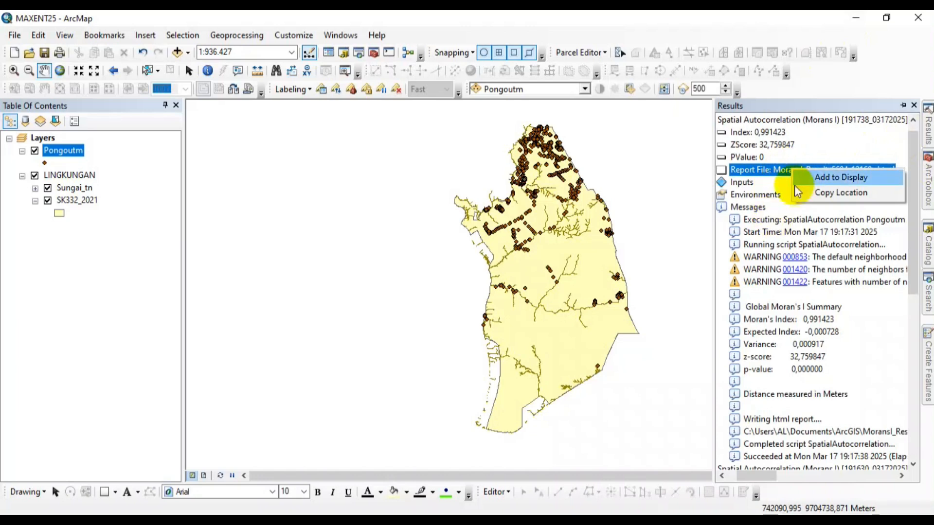
click(789, 28)
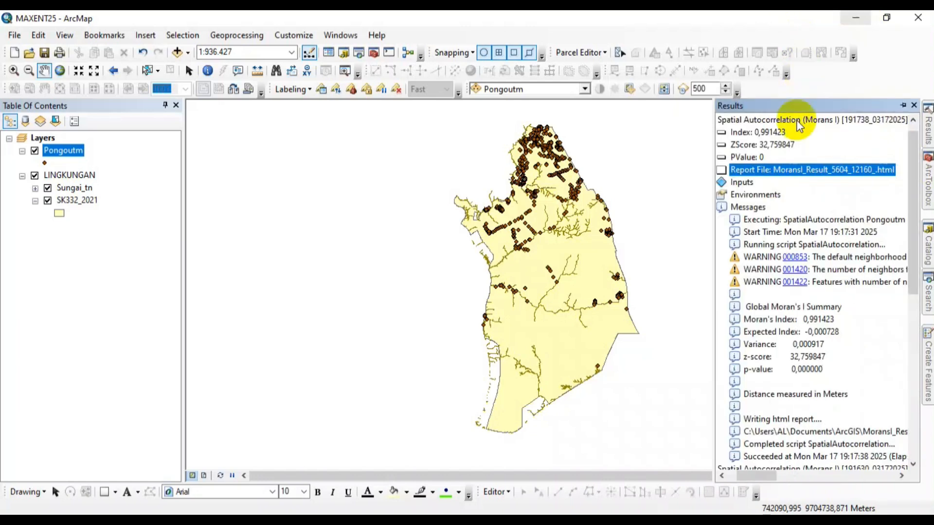
click(288, 520)
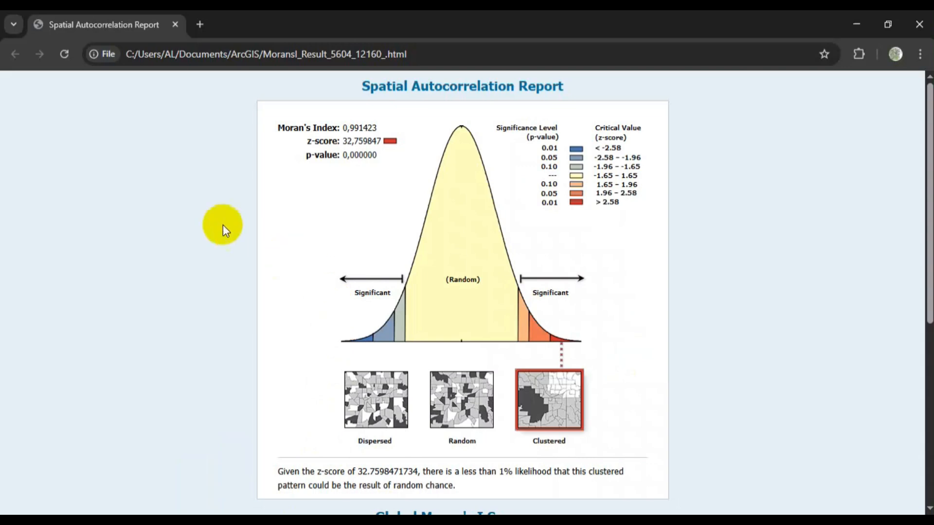